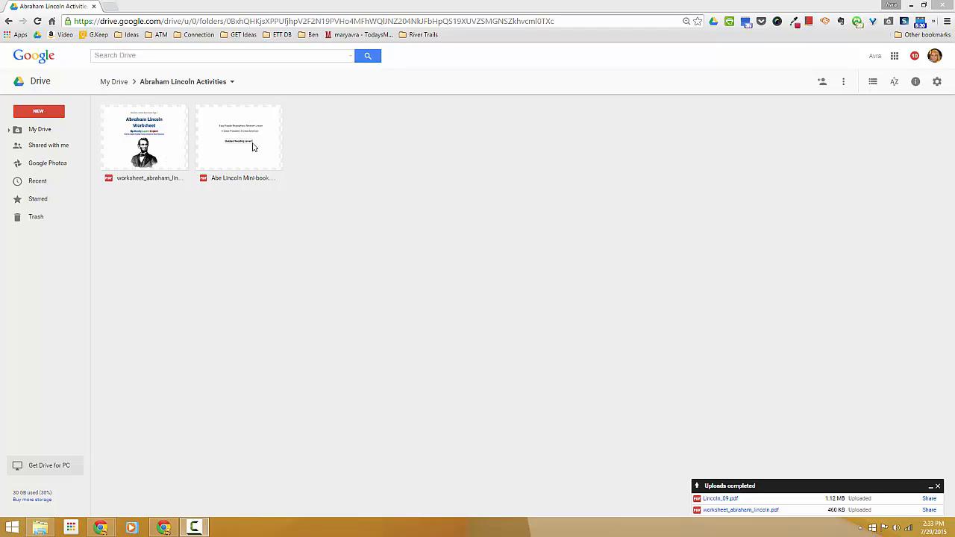
Open the worksheet_abraham_lincoln PDF from the Abraham Lincoln Activities folder with Google Docs
right_click(166, 143)
mouse_move(200, 176)
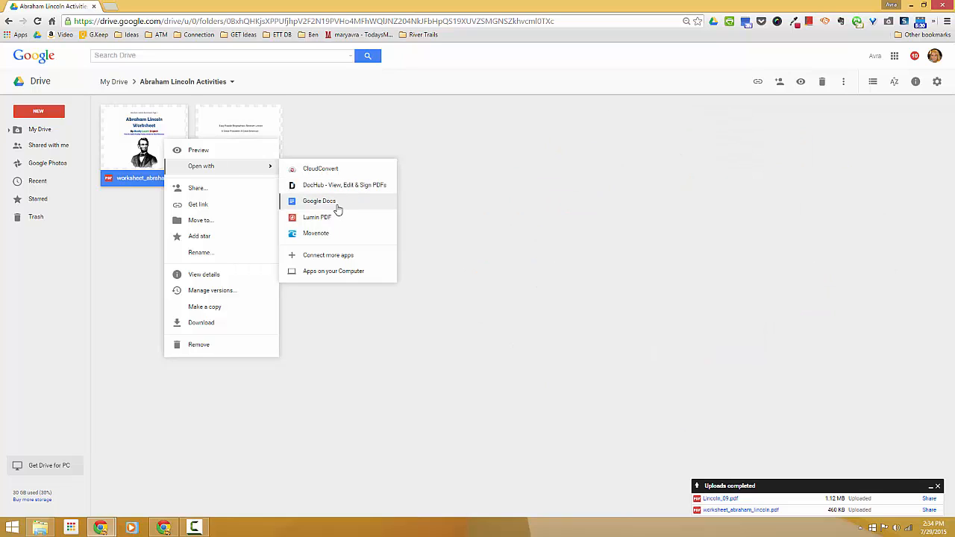
click(338, 210)
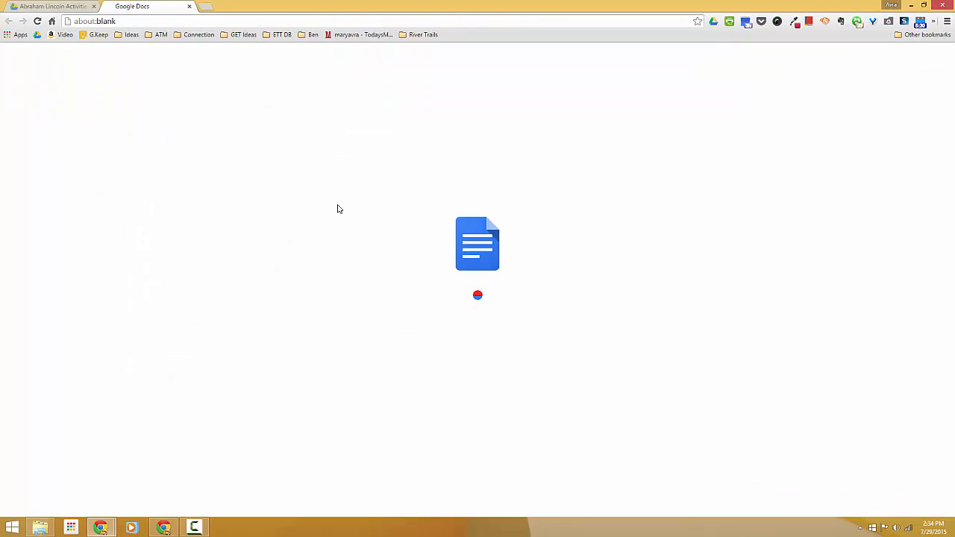
Preview the original worksheet PDF in Drive, look through its reading and question pages, and close the preview
click(60, 6)
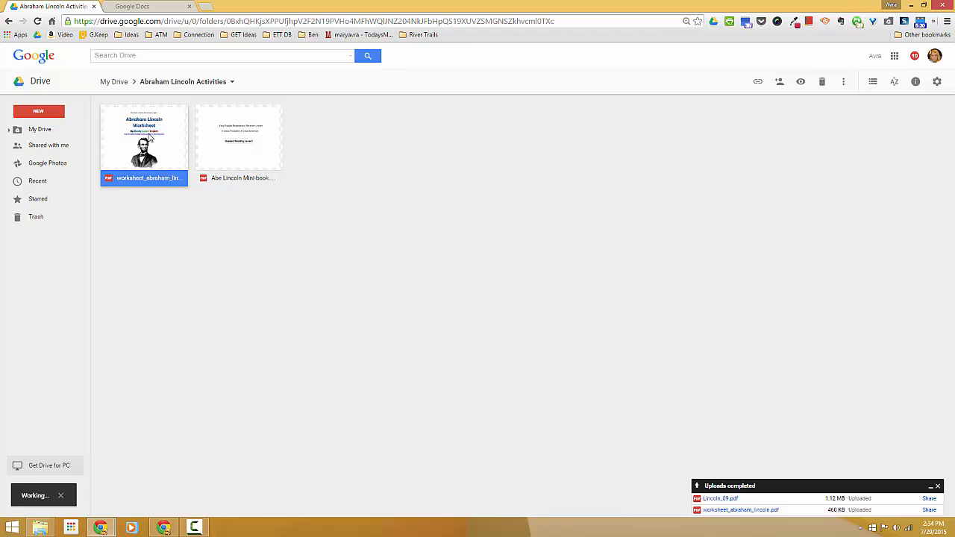
double_click(149, 137)
scroll(519, 190, down, 3)
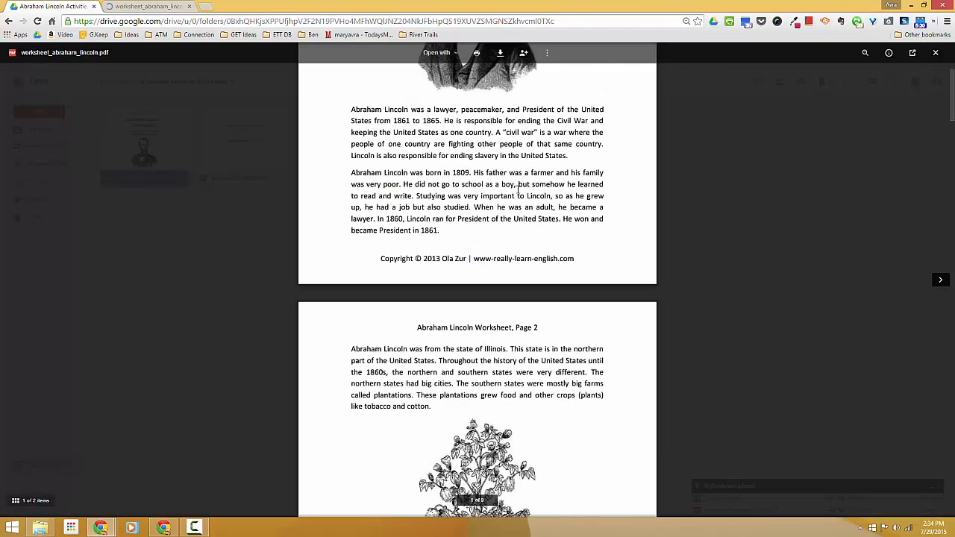
scroll(518, 190, down, 15)
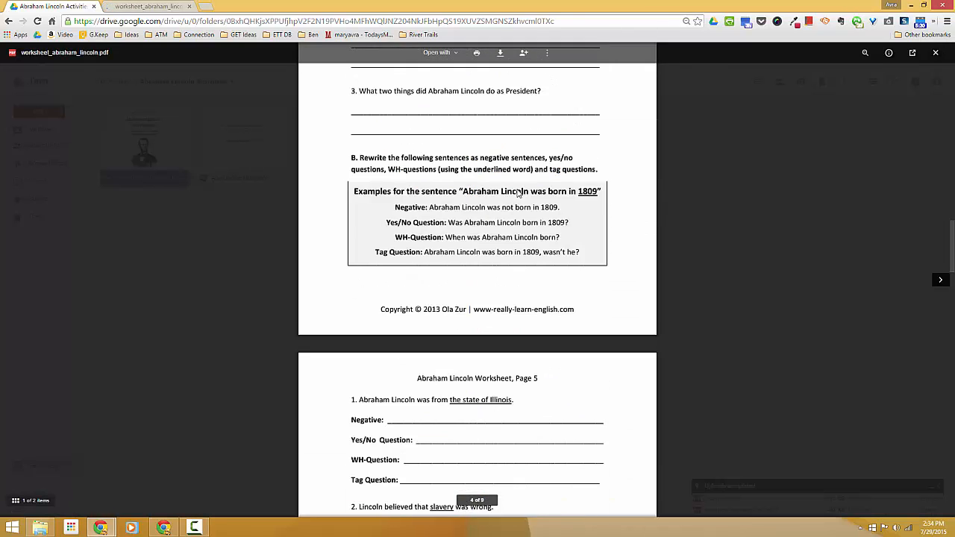
scroll(518, 190, up, 15)
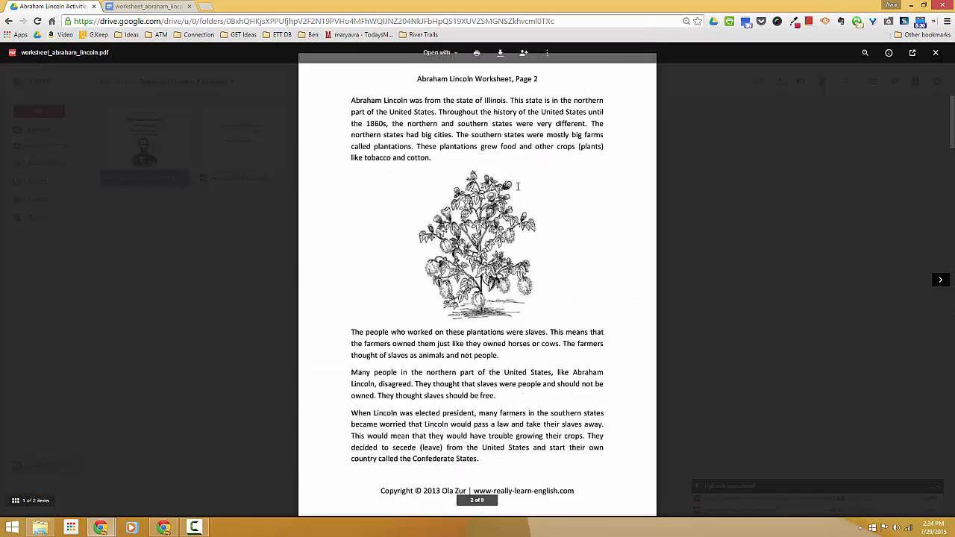
scroll(518, 186, up, 2)
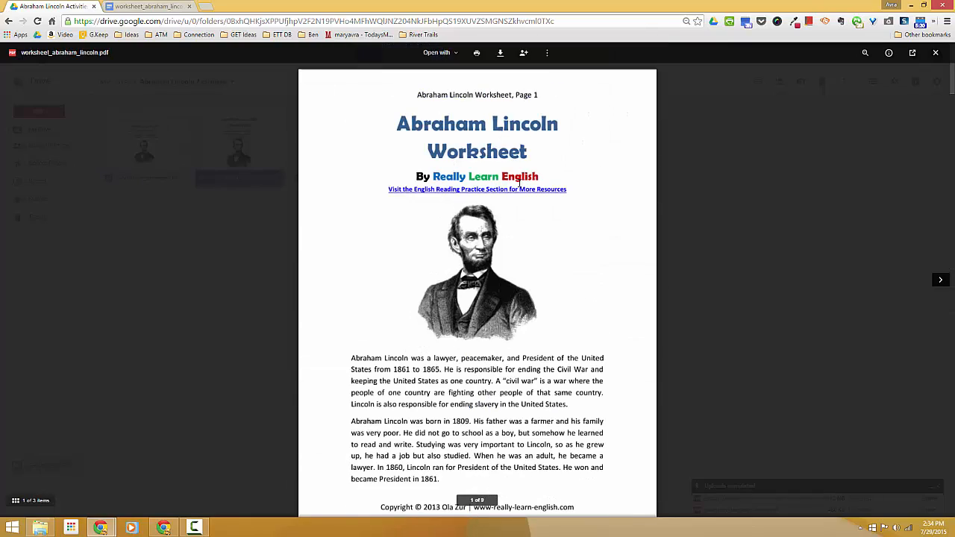
click(934, 54)
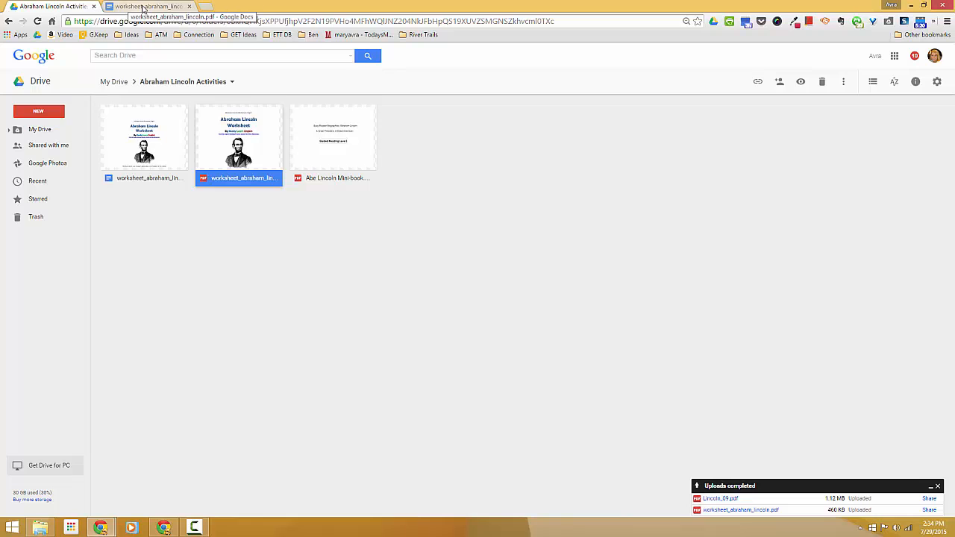
click(143, 8)
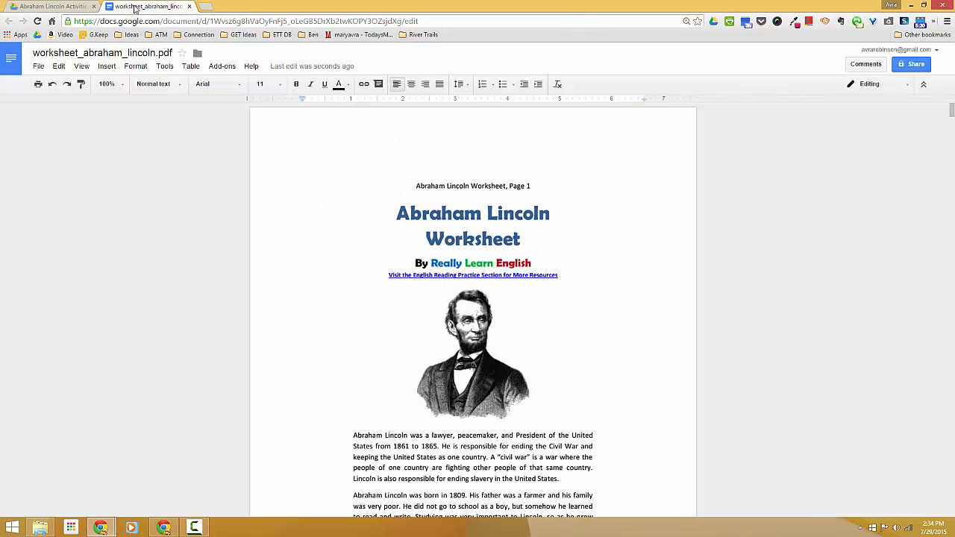
click(73, 7)
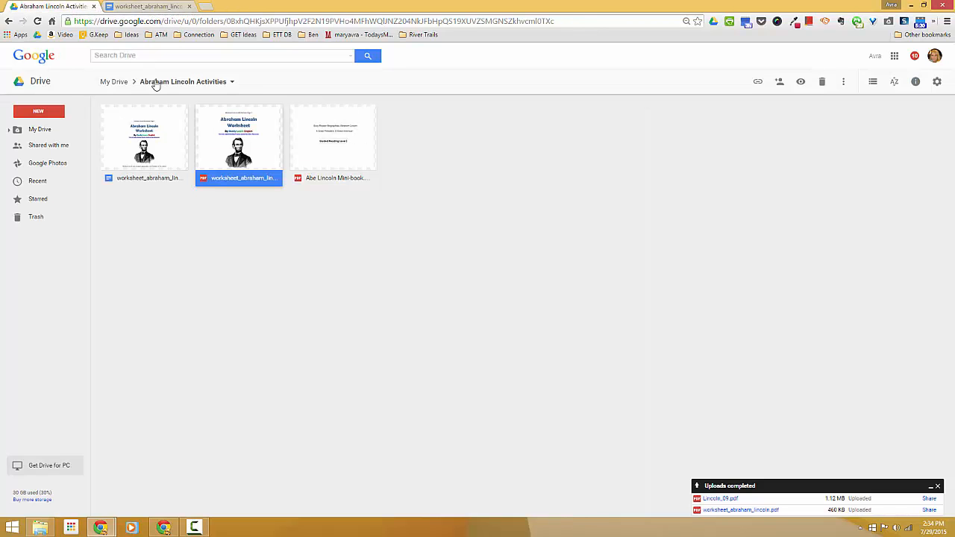
right_click(214, 124)
mouse_move(256, 148)
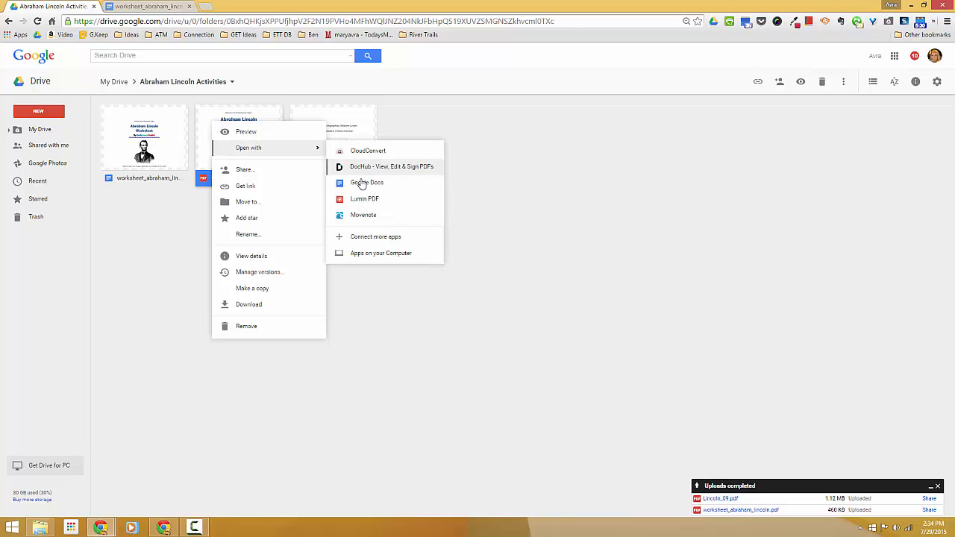
click(469, 130)
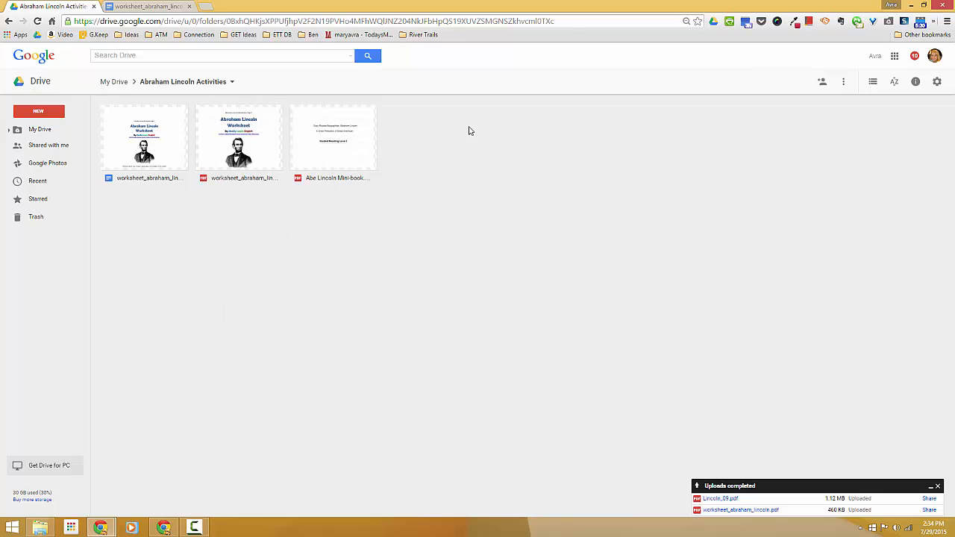
Examine the converted worksheet document, checking its first page image and the extracted text that follows it
click(156, 9)
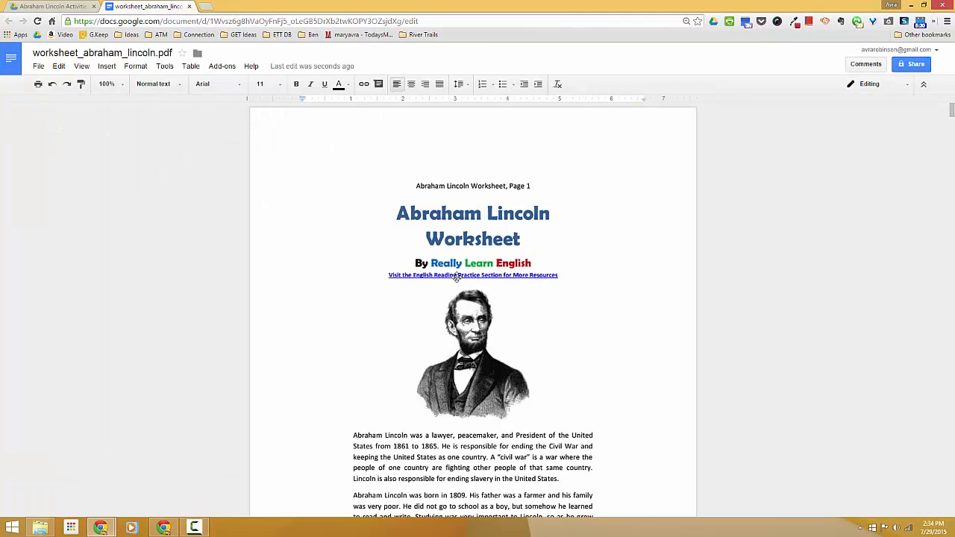
click(505, 293)
scroll(505, 293, down, 5)
scroll(505, 293, up, 3)
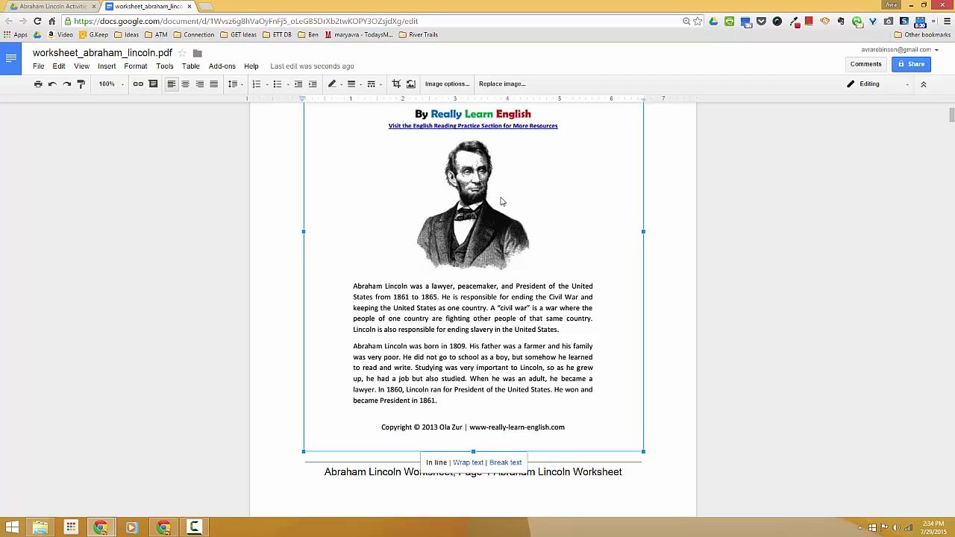
scroll(532, 214, up, 1)
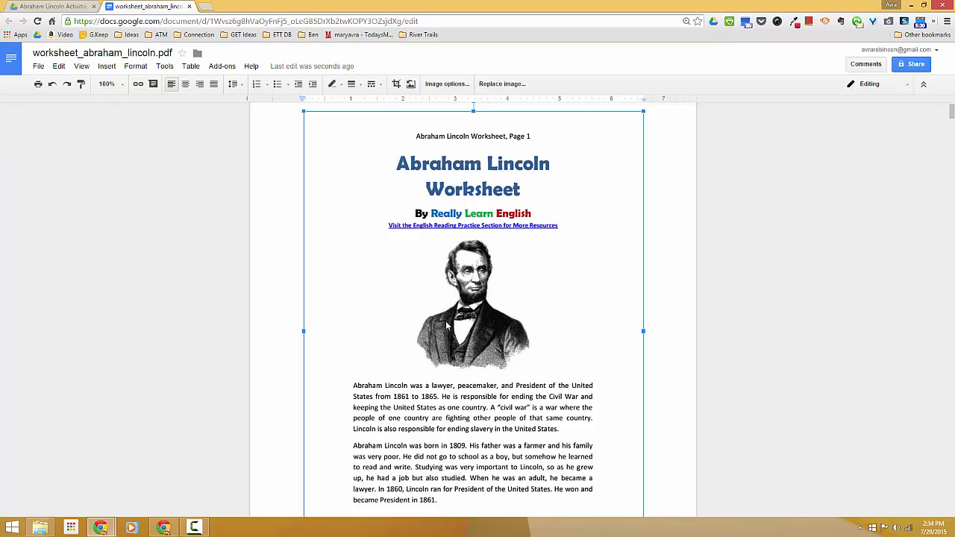
scroll(491, 290, down, 1)
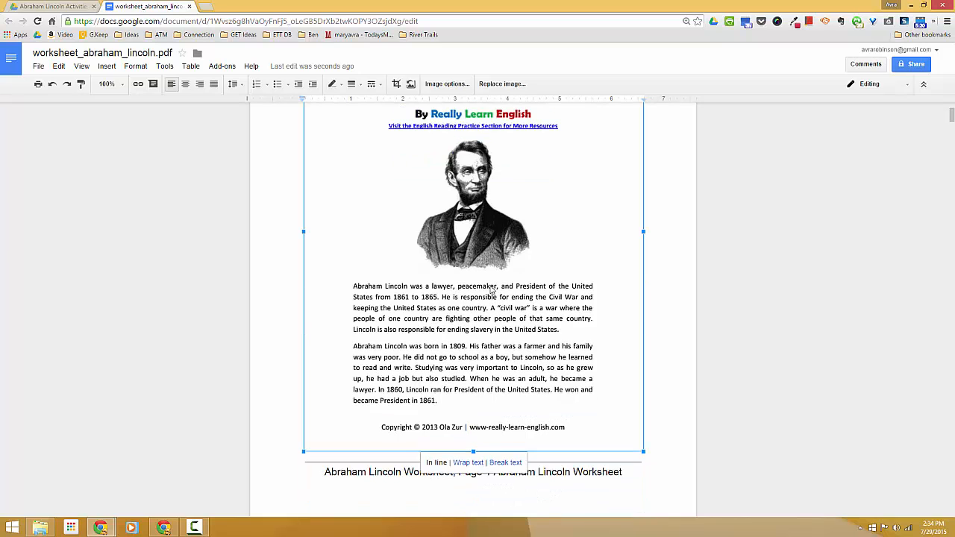
scroll(491, 290, down, 1)
scroll(491, 290, down, 3)
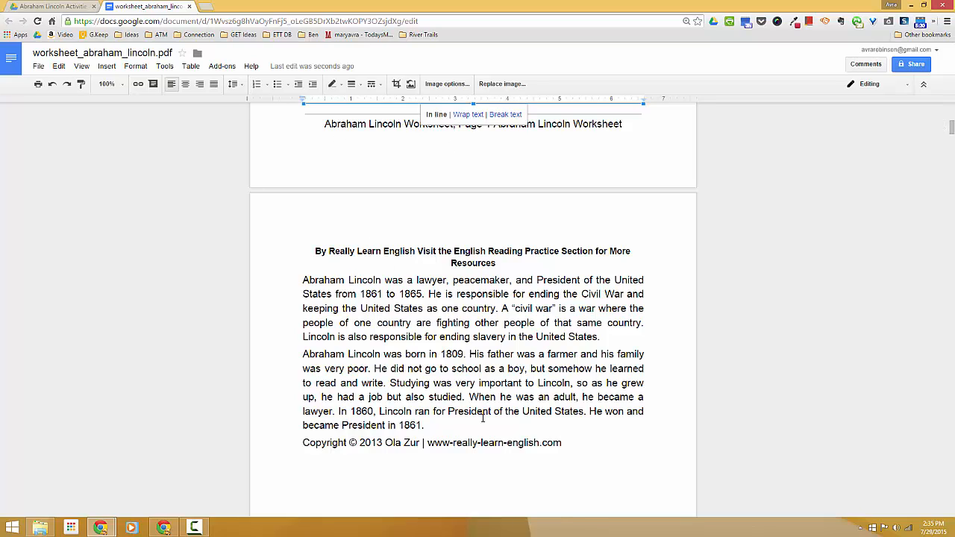
Insert two blank lines after the paragraph ending "became President in 1861."
click(461, 426)
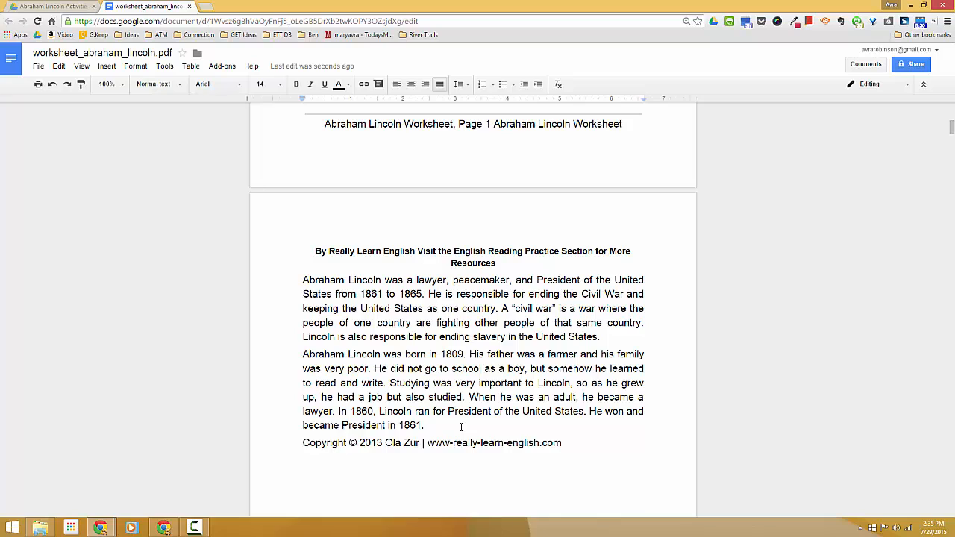
key(Return)
key(Return)
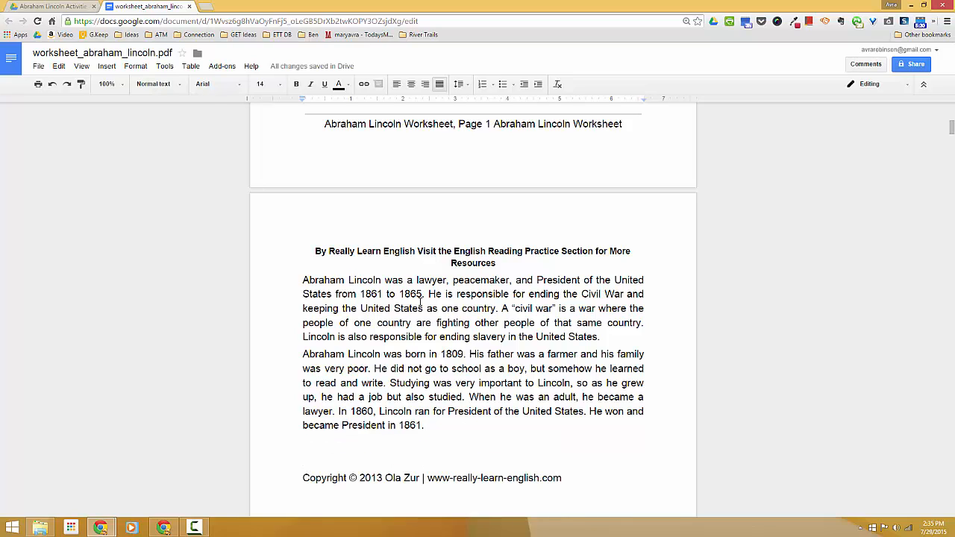
Highlight "Abraham Lincoln was a lawyer, peacemaker, and President of the United States from 1861 to 1865" in yellow
drag(303, 279, 421, 294)
click(347, 86)
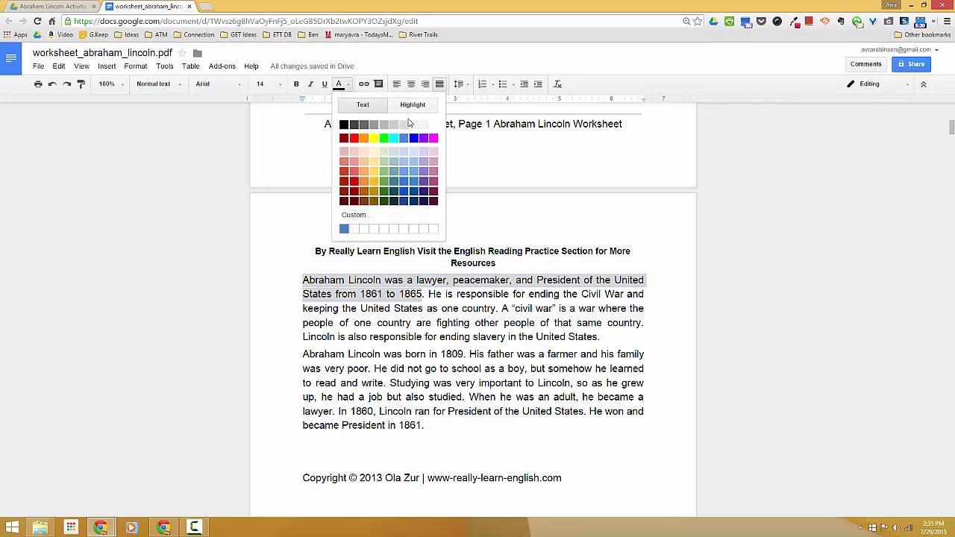
click(412, 105)
click(374, 150)
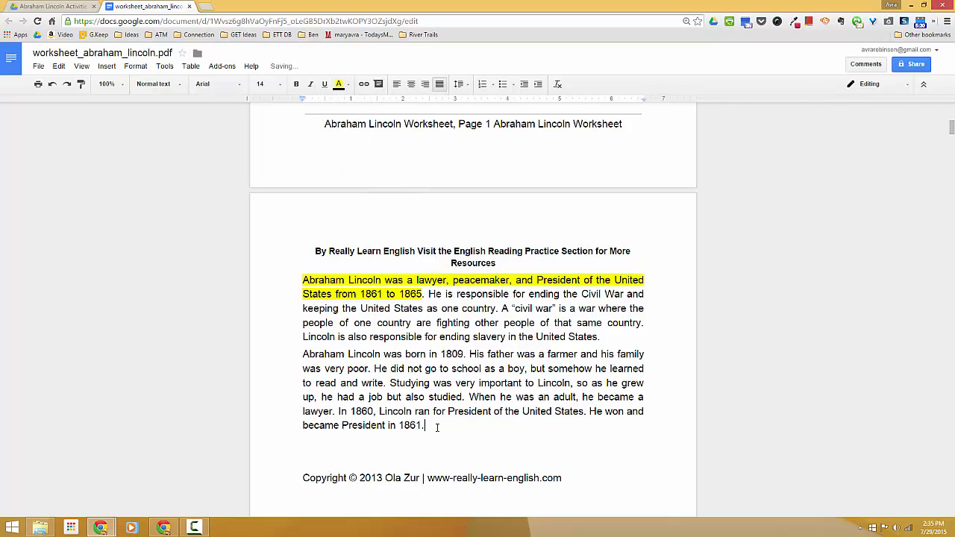
Make the start of the "civil war" sentence, through "is a war where th", bold and italic with red text
drag(501, 308, 643, 308)
click(297, 84)
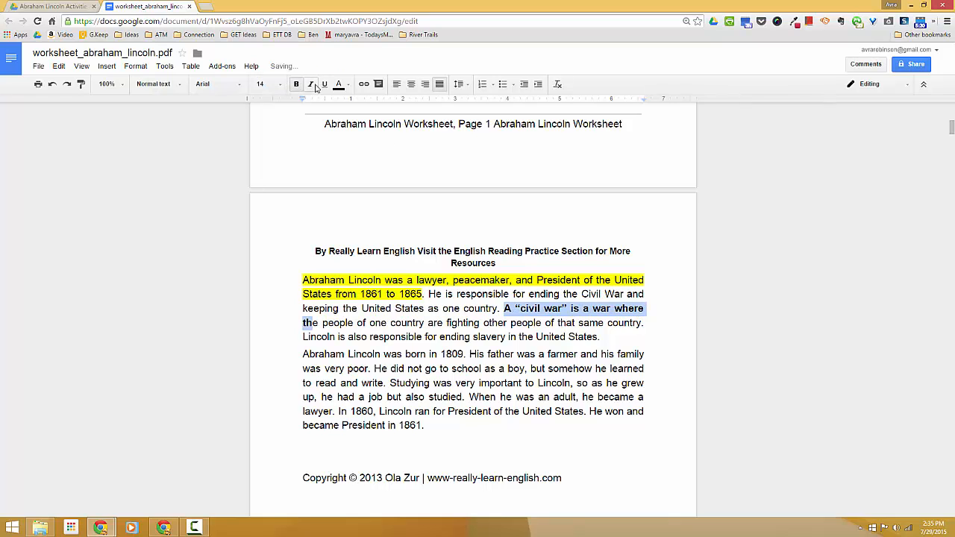
click(310, 84)
click(339, 85)
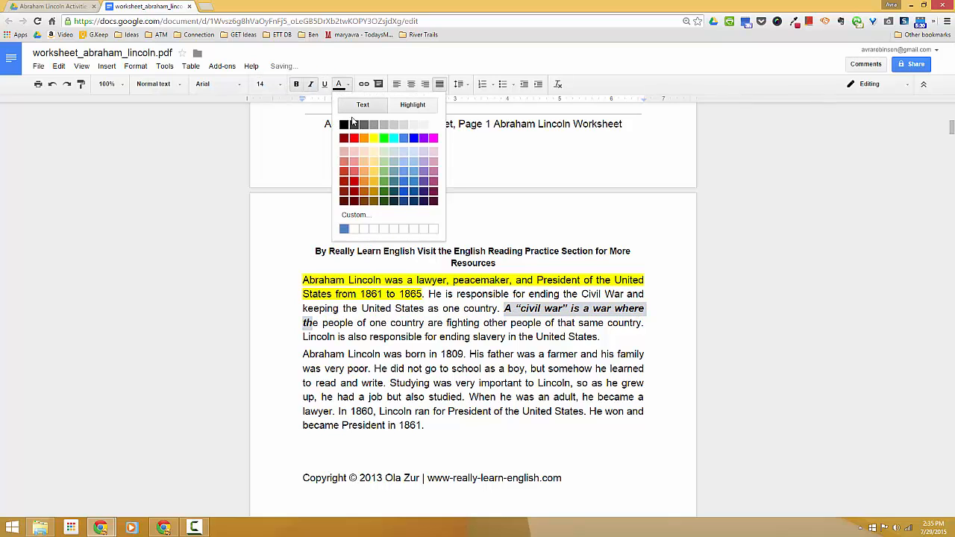
click(354, 149)
Compare the page images with the extracted editable text for the first two worksheet pages, and close the document
drag(359, 368, 506, 369)
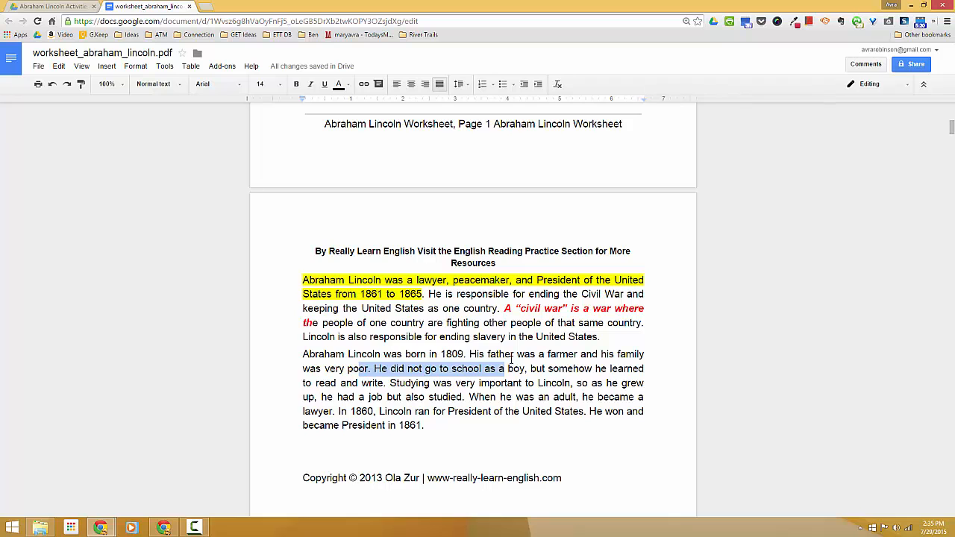
scroll(530, 327, down, 3)
scroll(527, 326, up, 1)
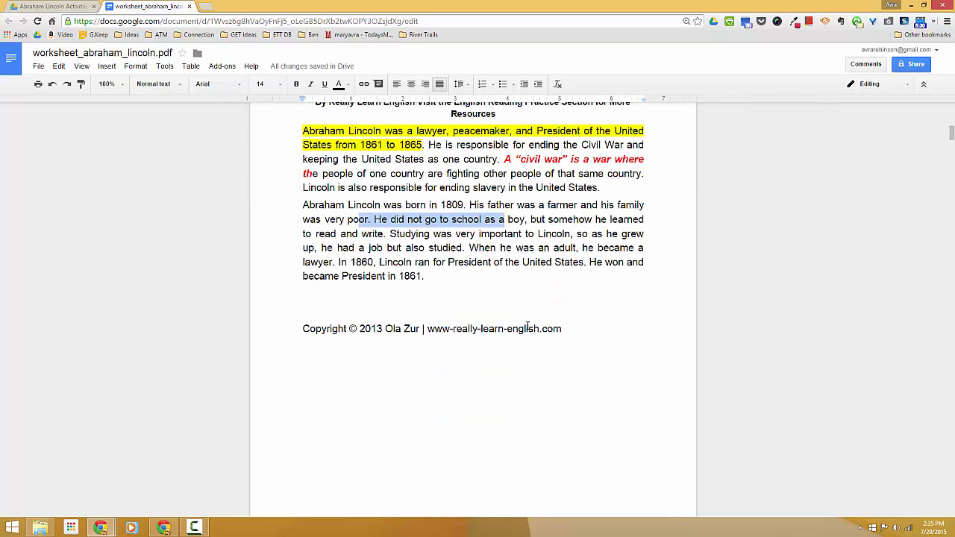
scroll(592, 331, down, 5)
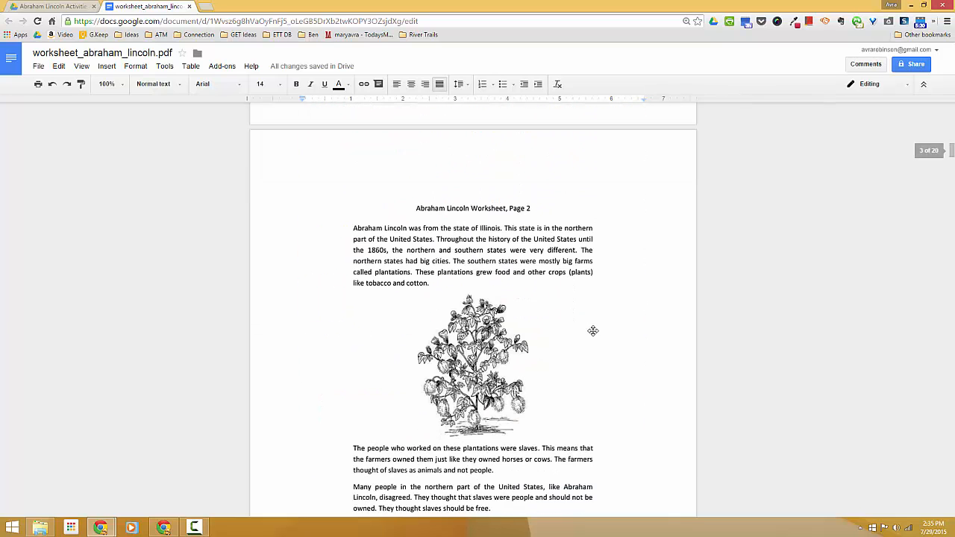
scroll(590, 328, down, 4)
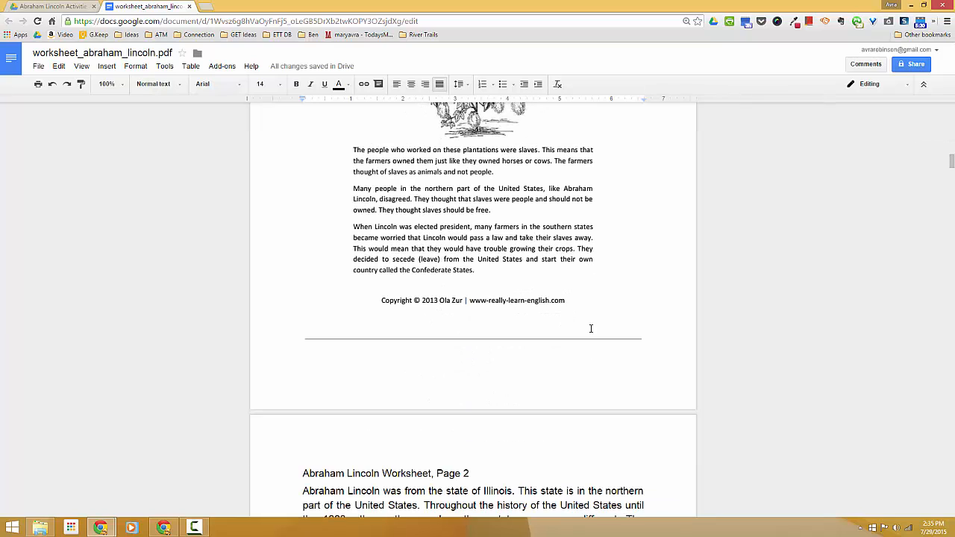
scroll(590, 329, up, 15)
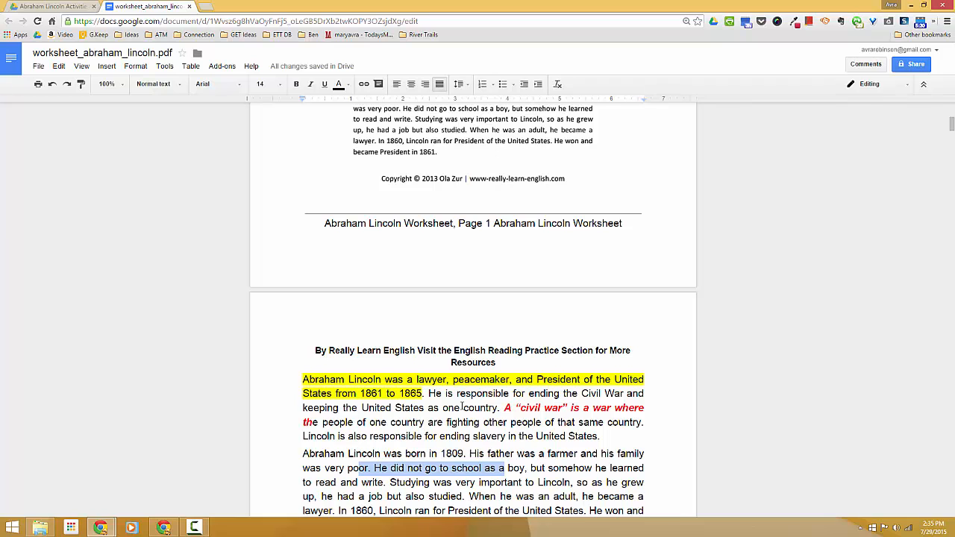
scroll(488, 381, up, 5)
scroll(488, 382, down, 5)
scroll(406, 365, down, 2)
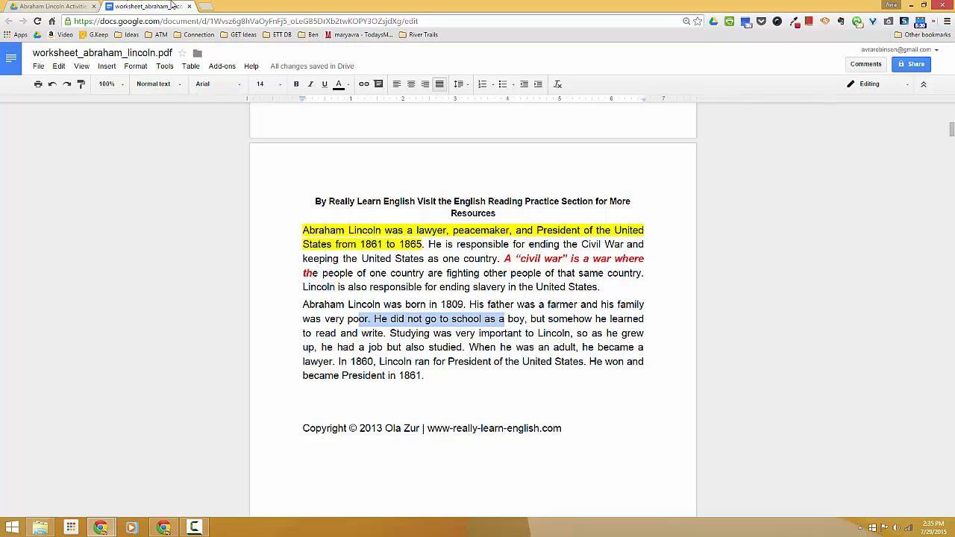
click(190, 7)
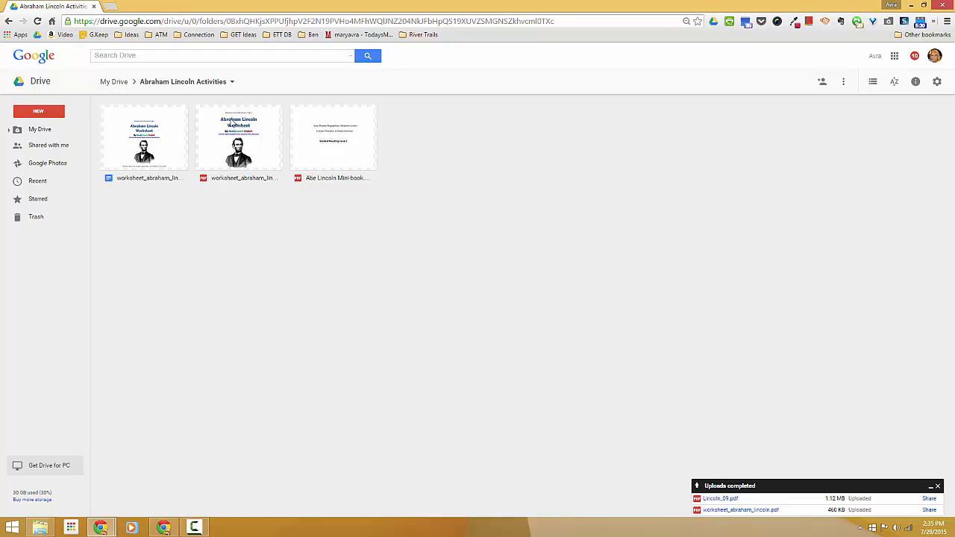
Open the worksheet_abraham_lincoln PDF with DocHub and try to create a new copy of the previously imported file
right_click(249, 146)
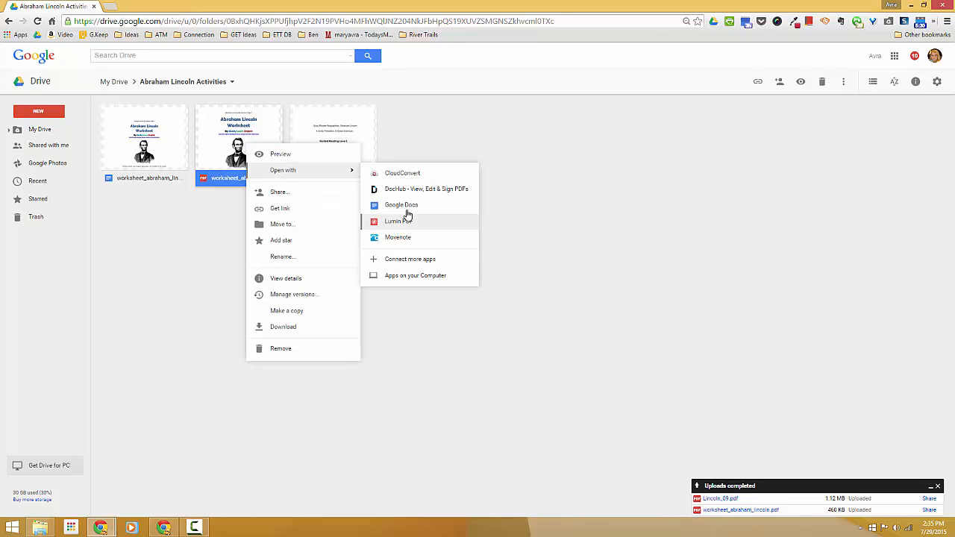
click(469, 120)
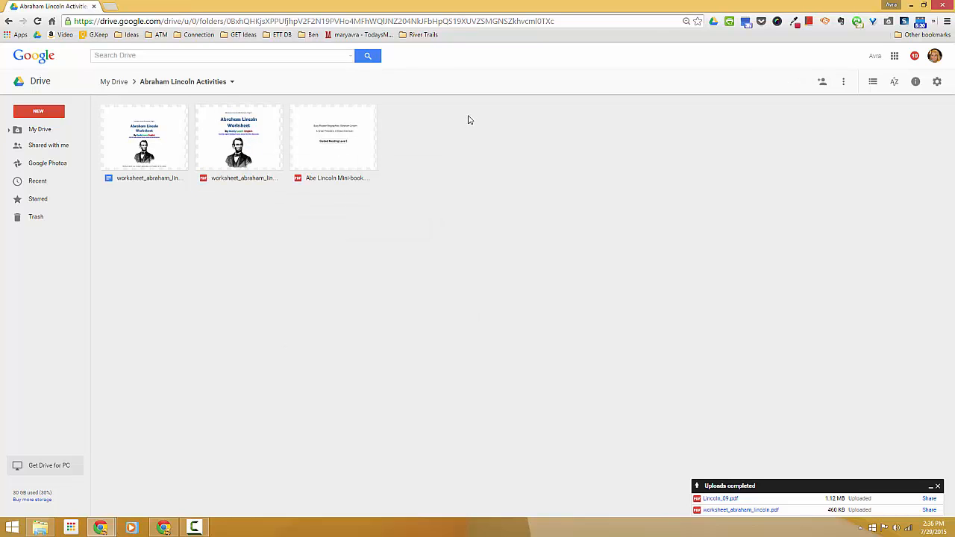
right_click(236, 143)
mouse_move(284, 169)
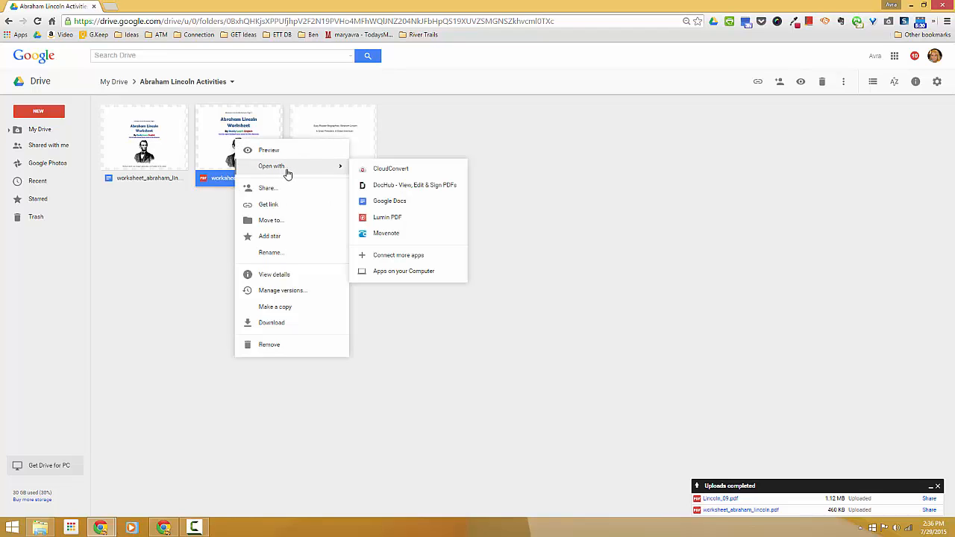
click(388, 187)
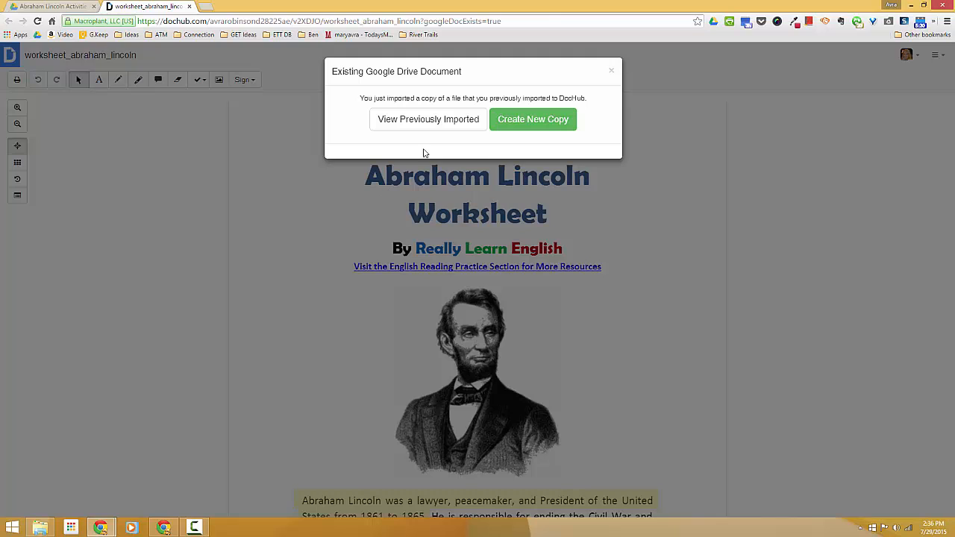
click(547, 124)
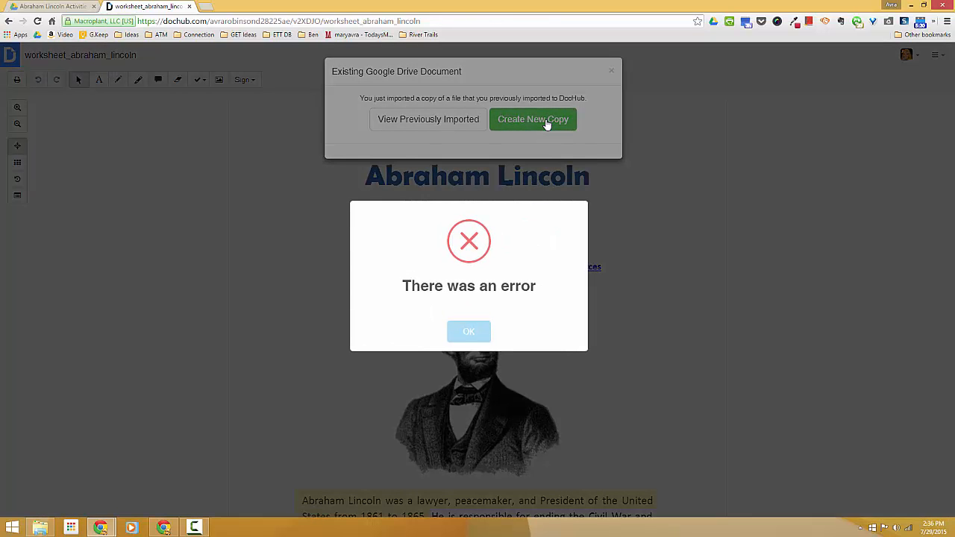
Dismiss the error, open the previously imported copy of the worksheet, and look over its first page
click(466, 331)
click(435, 119)
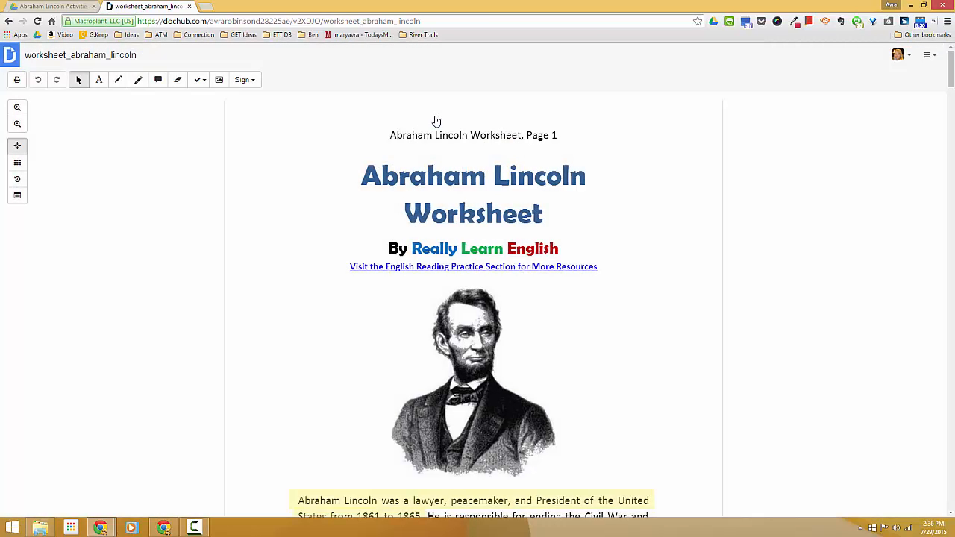
scroll(448, 238, down, 3)
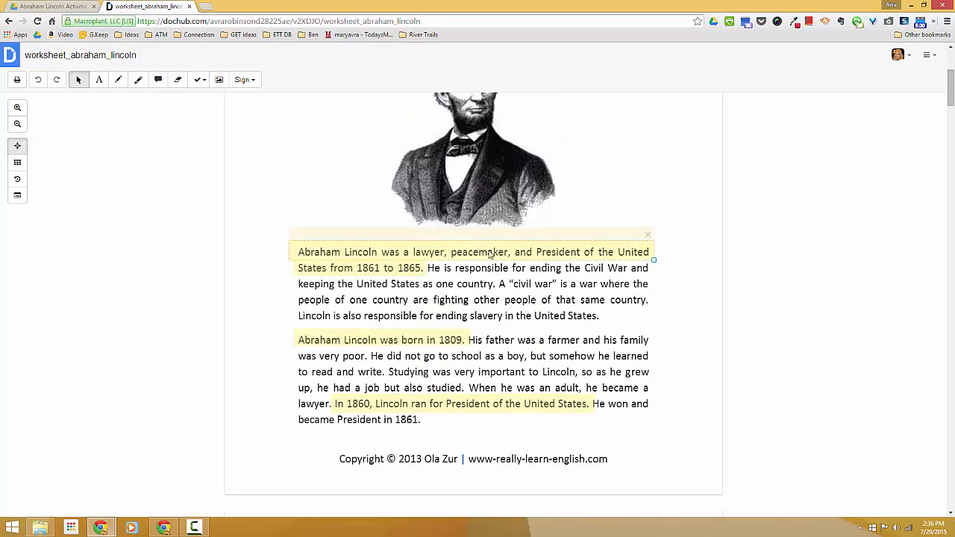
scroll(672, 250, up, 1)
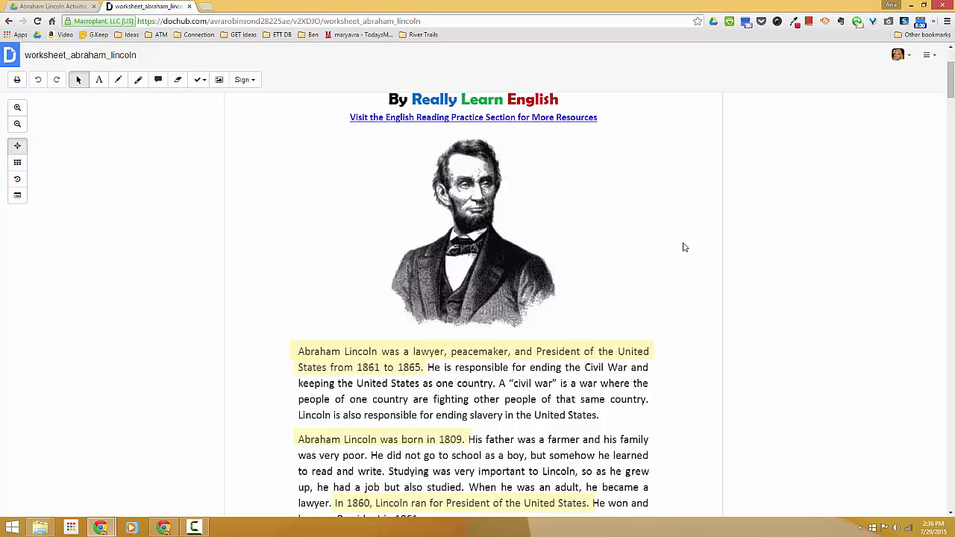
scroll(550, 273, down, 1)
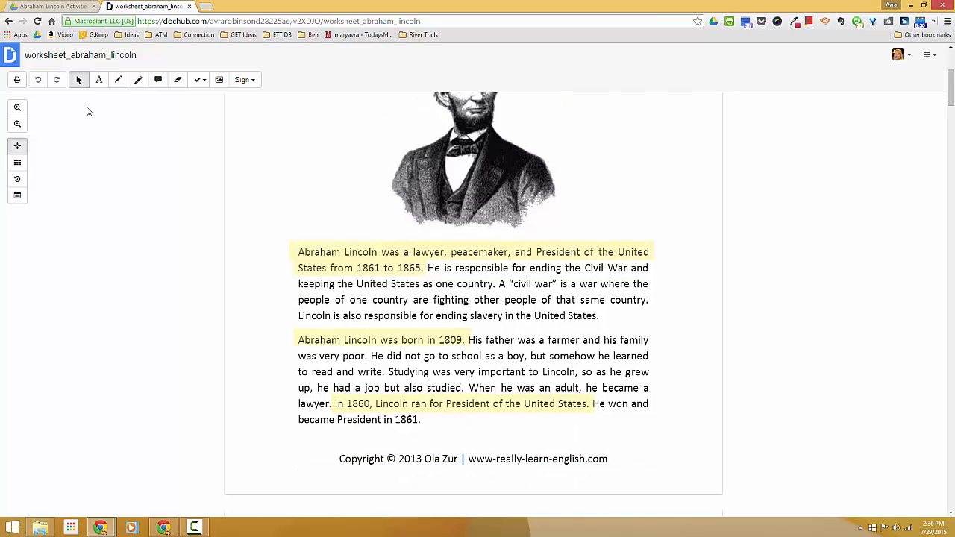
Highlight "people of that same country." and the text from "Studying was very important to Lincoln" through "he had a job but also st" in yellow
click(137, 80)
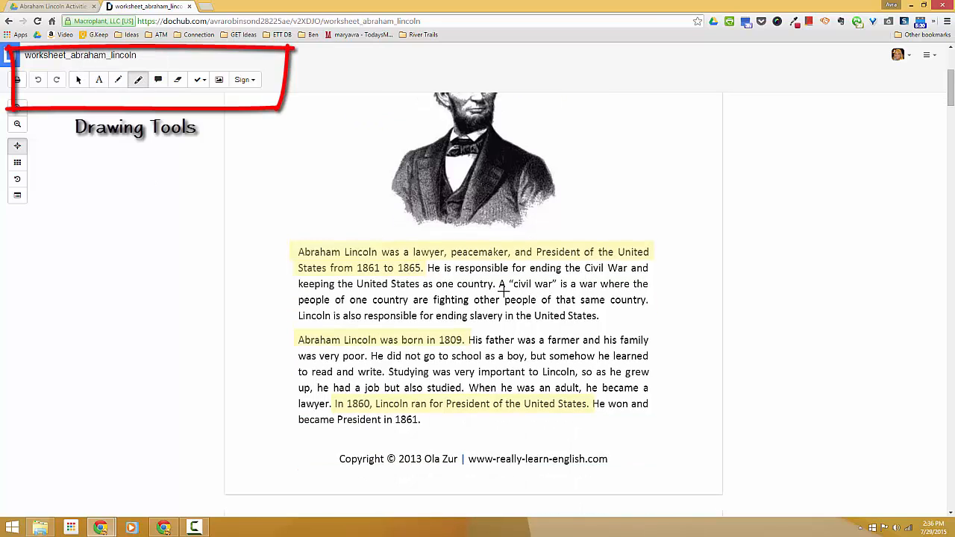
drag(504, 301, 651, 310)
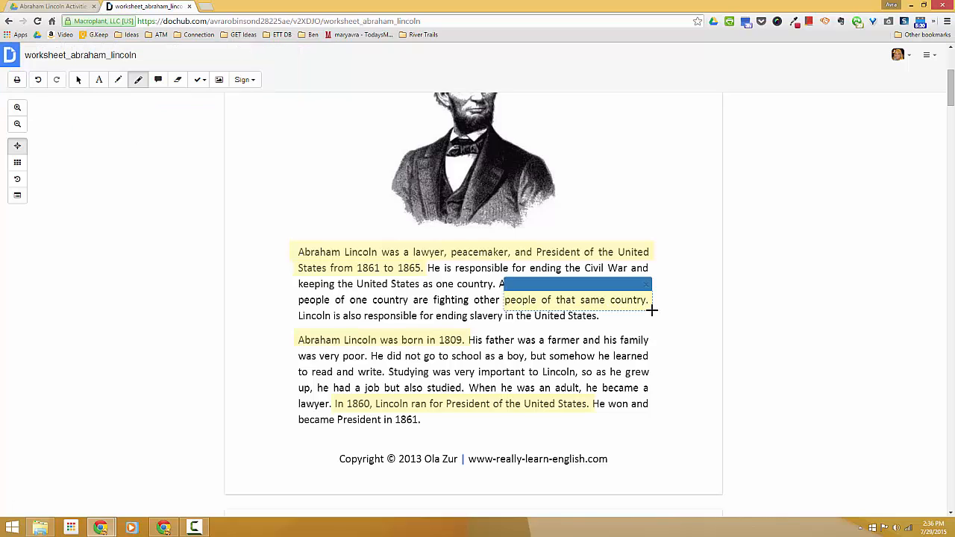
drag(385, 371, 650, 378)
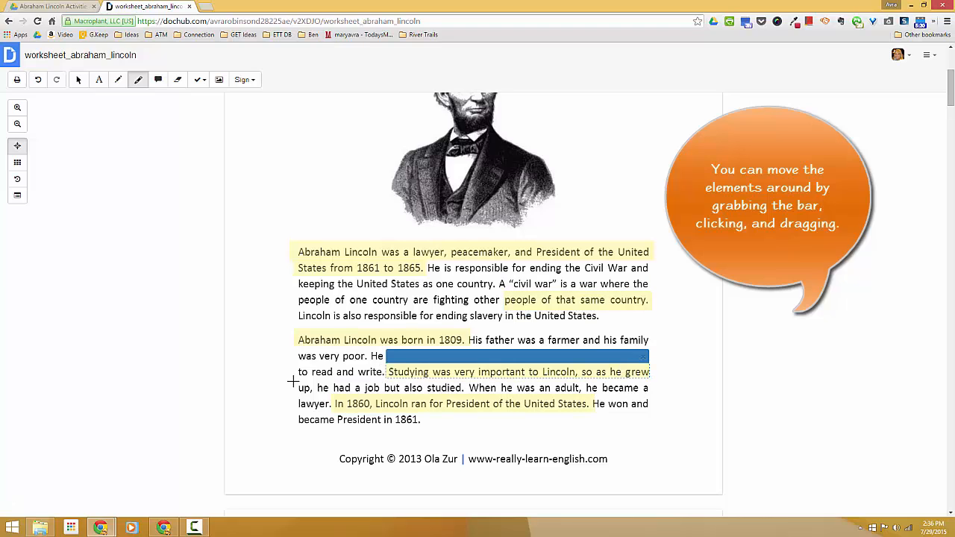
mouse_move(294, 385)
mouse_down()
mouse_move(347, 397)
mouse_move(440, 393)
mouse_up()
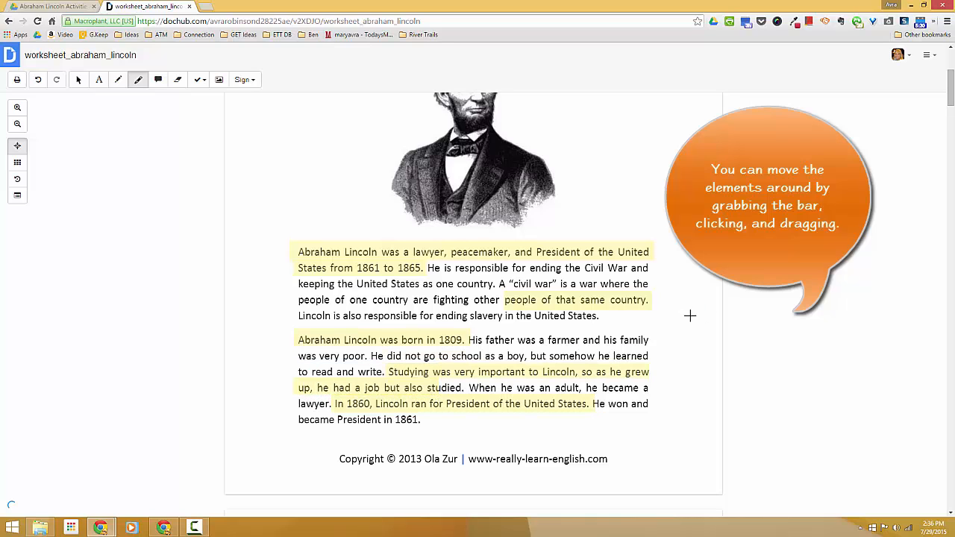
Move the "Abraham Lincoln was born in 1809." highlight along its line onto "born in 1809. His father was a farmer", and highlight "and his family"
mouse_move(378, 331)
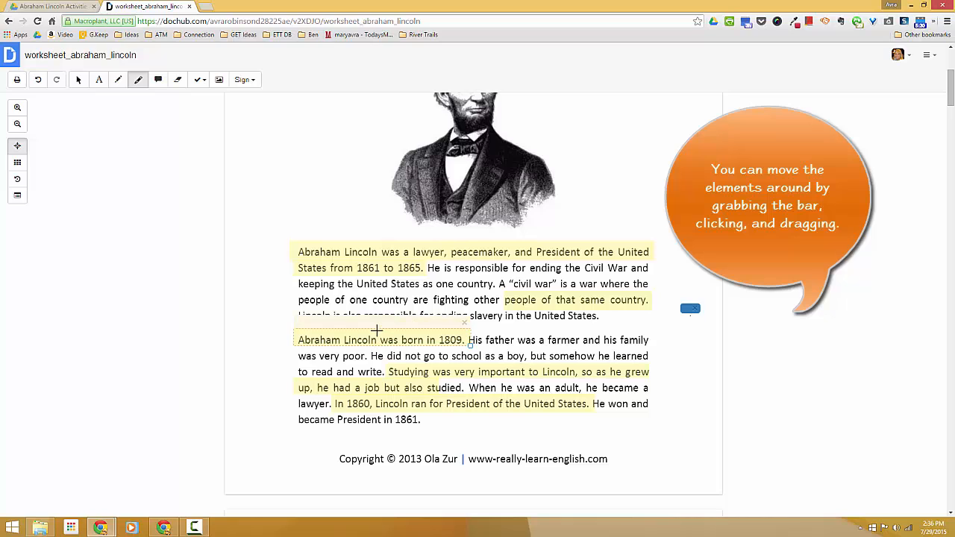
drag(377, 320, 485, 329)
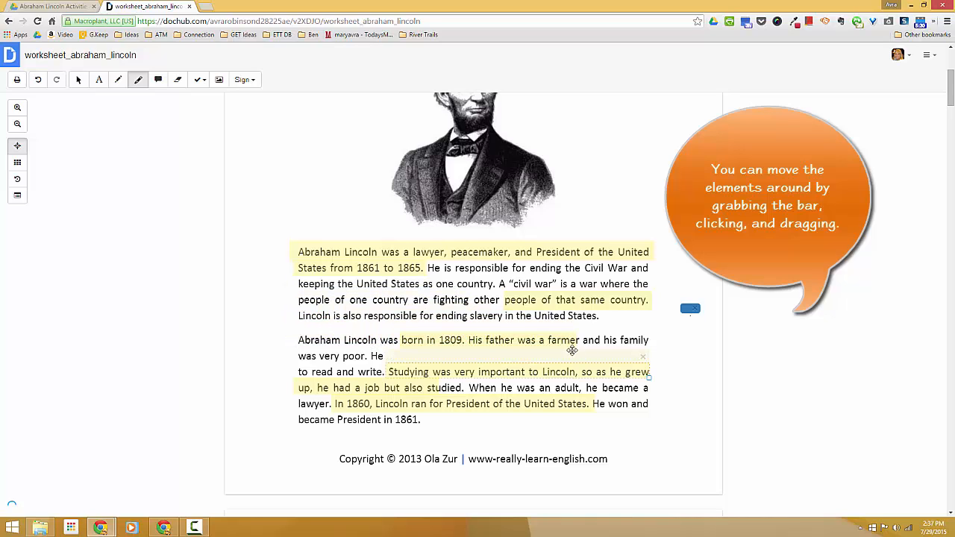
drag(597, 348, 652, 329)
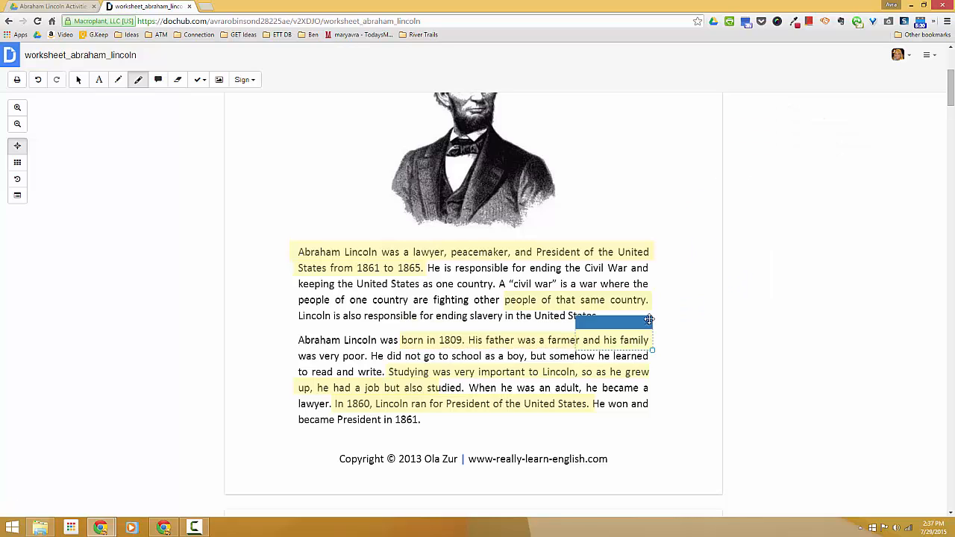
Add the text note "Important info on this page!!!!" in the page margin beside Lincoln's portrait, above the first paragraph
click(103, 80)
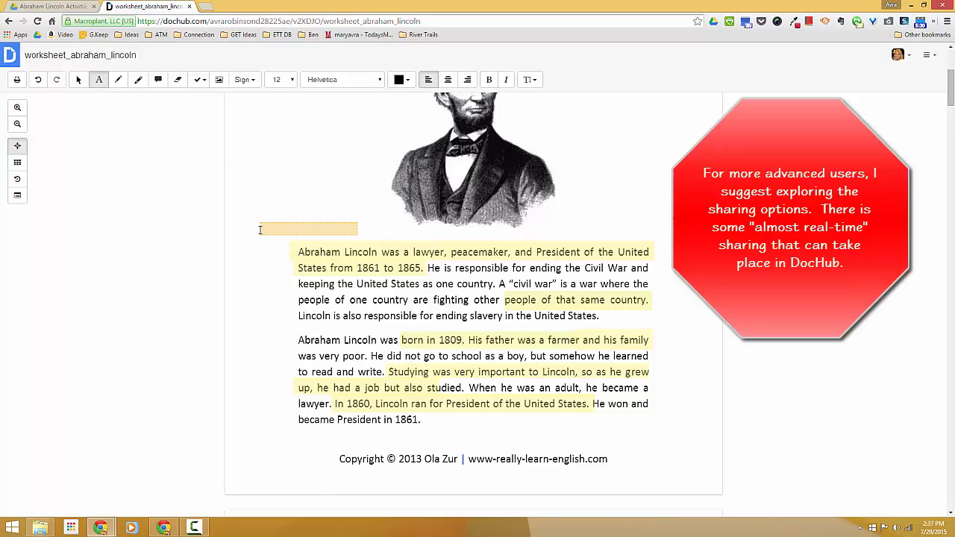
click(254, 207)
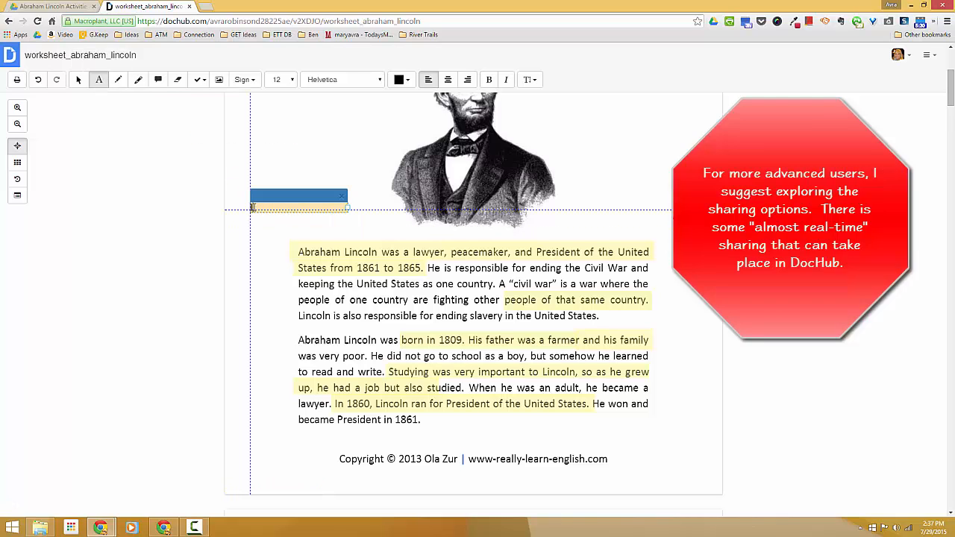
text(Important info on this page!!!!)
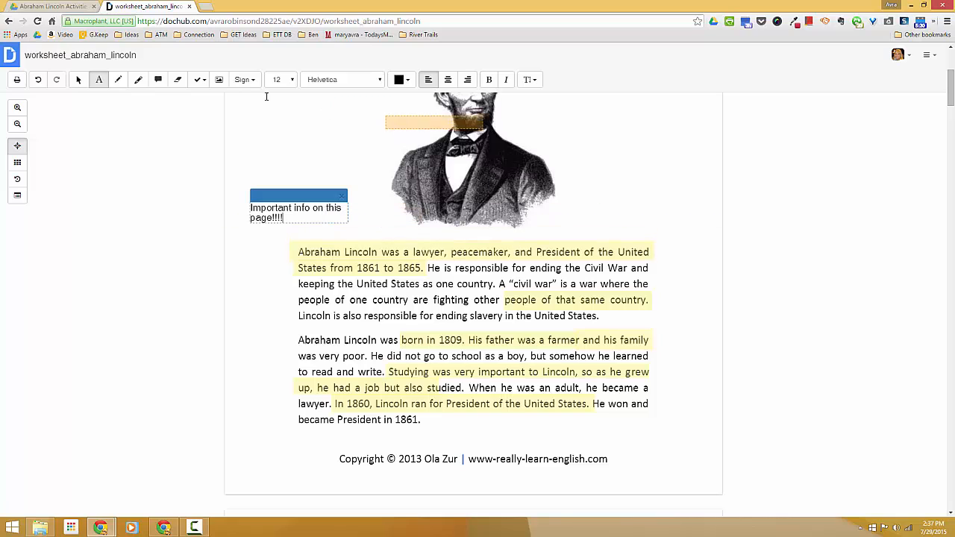
Circle "is responsible", the second "responsible", and "States." in the first paragraph freehand with the Draw tool
click(139, 82)
click(119, 80)
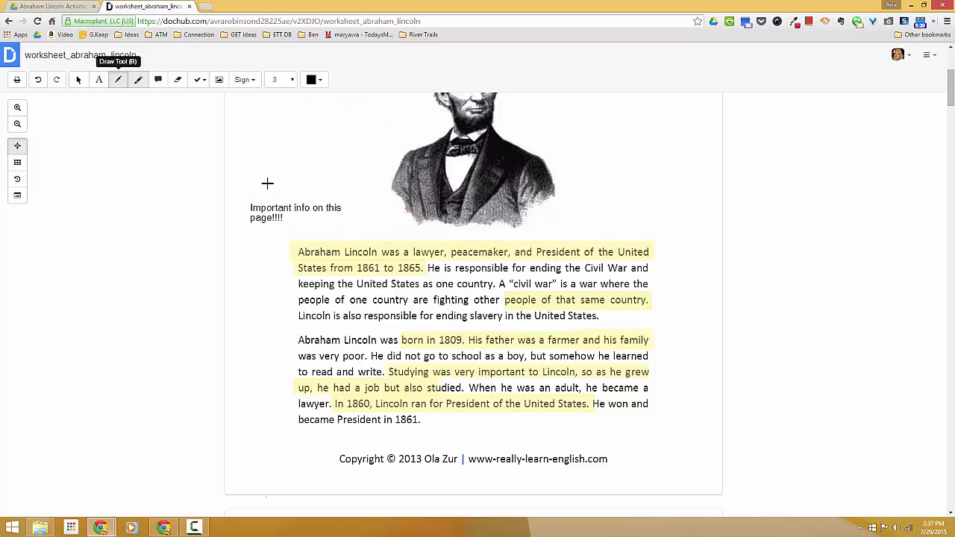
mouse_move(505, 252)
mouse_down()
mouse_move(448, 255)
mouse_move(458, 278)
mouse_move(507, 285)
mouse_move(515, 266)
mouse_move(502, 251)
mouse_up()
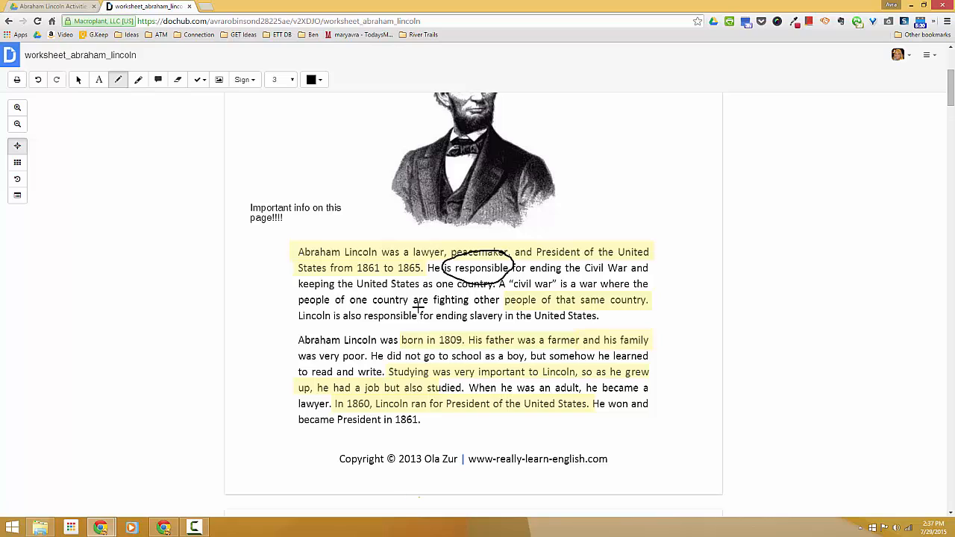
mouse_move(419, 306)
mouse_down()
mouse_move(361, 311)
mouse_move(360, 323)
mouse_move(409, 327)
mouse_move(426, 314)
mouse_move(416, 330)
mouse_up()
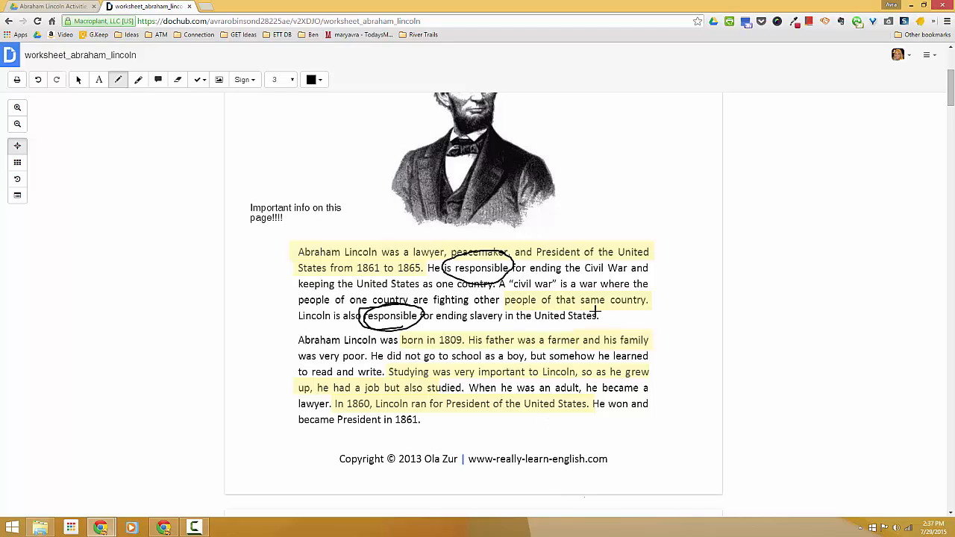
mouse_move(597, 308)
mouse_down()
mouse_move(567, 310)
mouse_move(577, 334)
mouse_move(613, 323)
mouse_move(597, 309)
mouse_up()
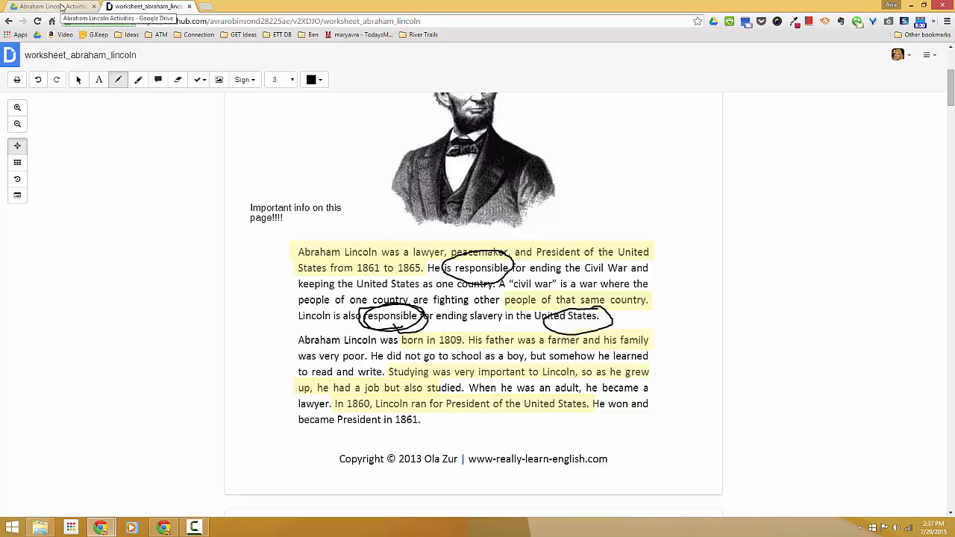
Add a text box on the answer lines of exercise question 1 on page 4 reading "skdlfjakls;fl klsdjfkldsjf;la jksldfjkslfjfdl;k"
scroll(379, 166, down, 8)
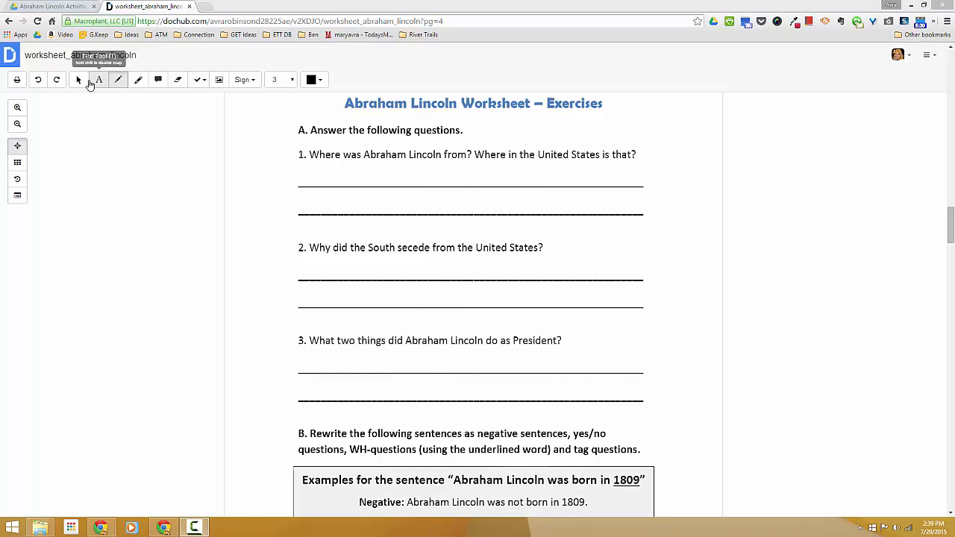
click(102, 83)
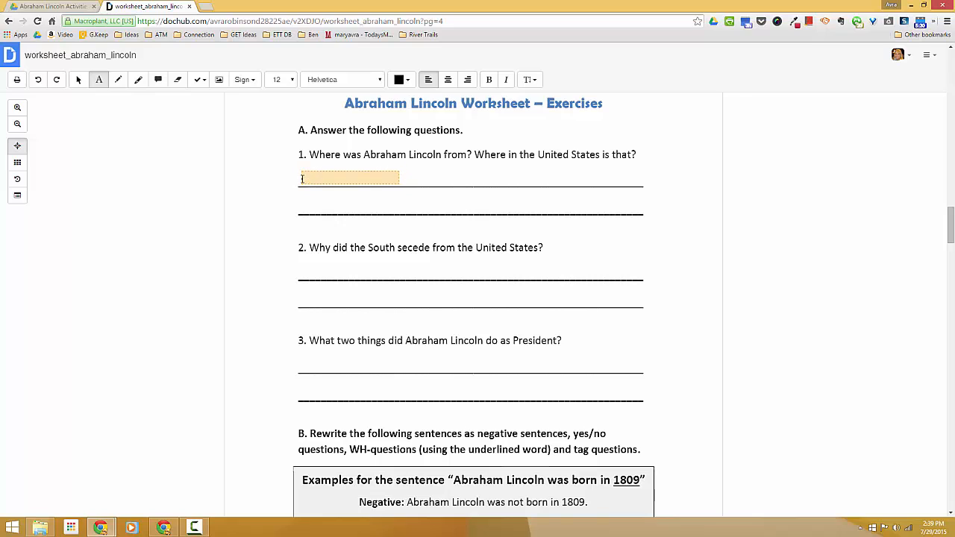
click(302, 179)
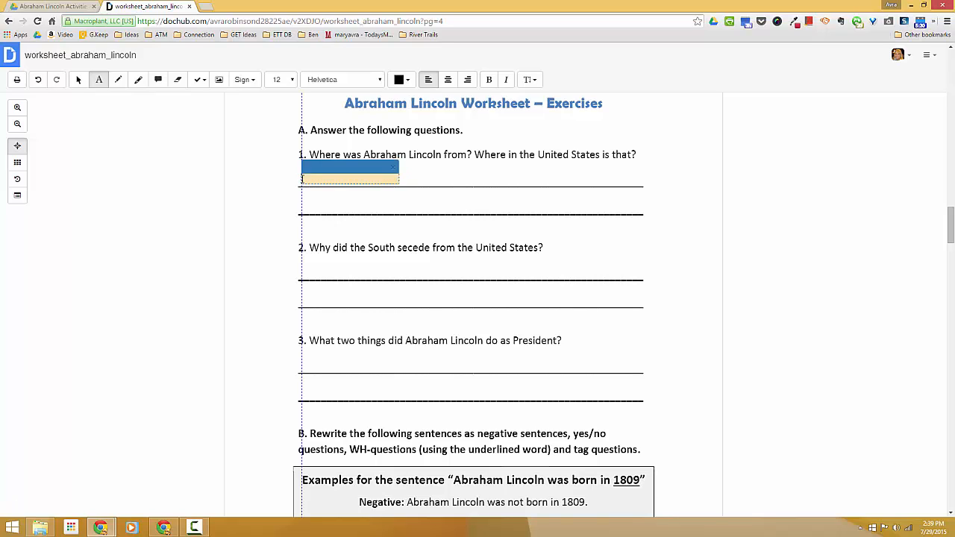
text(skdlfjakls;fl k)
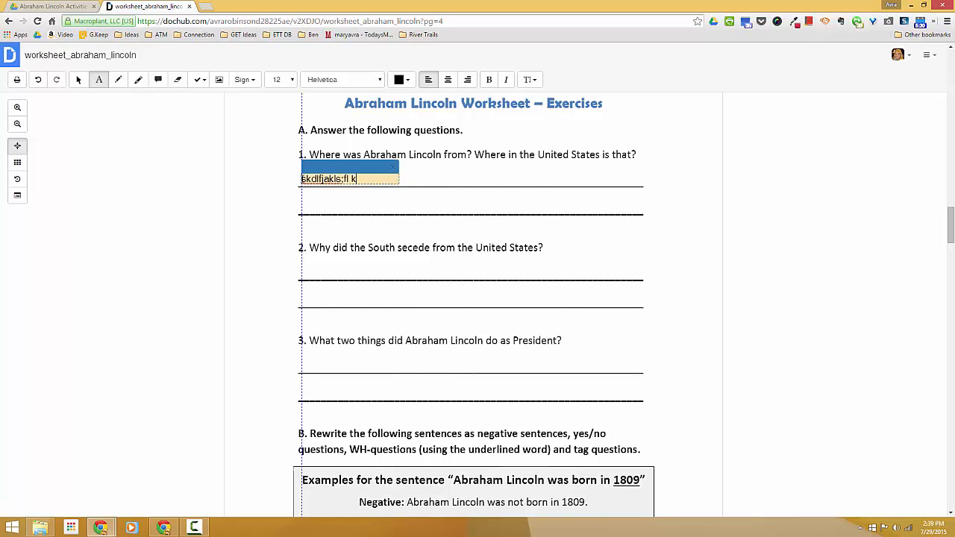
text(lsdjfkldsjf;la jksldfjkslfjfdl;k)
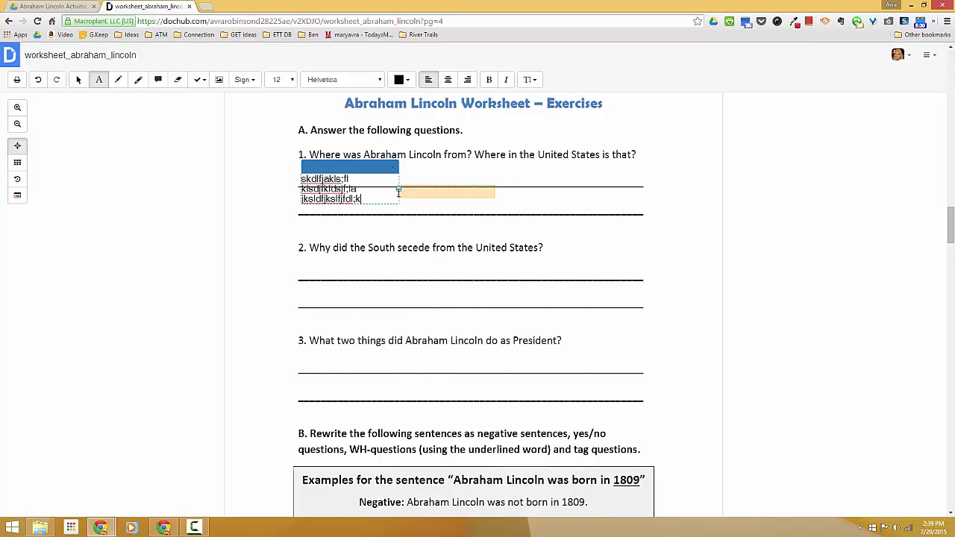
Handwrite "2+2=4" with the Draw tool across the answer lines of question 1, beside the placeholder text
click(118, 80)
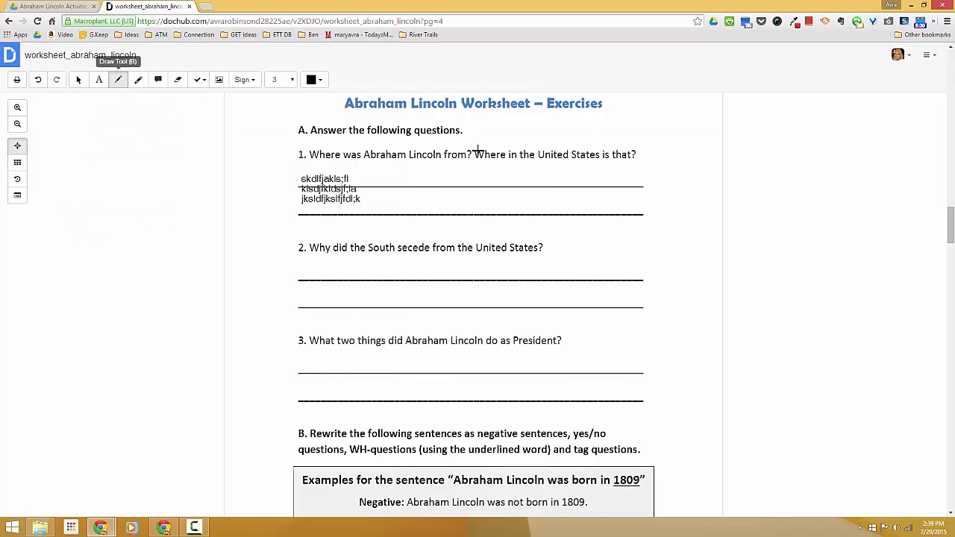
mouse_move(427, 173)
mouse_down()
mouse_move(448, 164)
mouse_move(428, 202)
mouse_move(437, 206)
mouse_up()
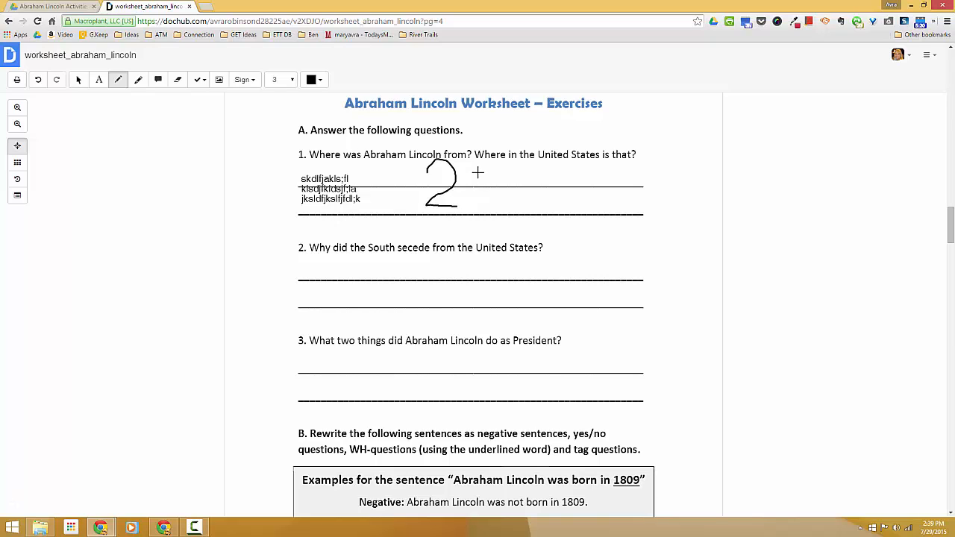
drag(468, 173, 470, 206)
mouse_move(502, 176)
mouse_down()
mouse_move(512, 164)
mouse_move(515, 191)
mouse_move(498, 208)
mouse_move(513, 209)
mouse_up()
mouse_move(501, 174)
mouse_down()
mouse_move(516, 210)
mouse_move(554, 199)
mouse_up()
mouse_move(567, 164)
mouse_down()
mouse_move(569, 191)
mouse_move(593, 193)
mouse_move(587, 218)
mouse_up()
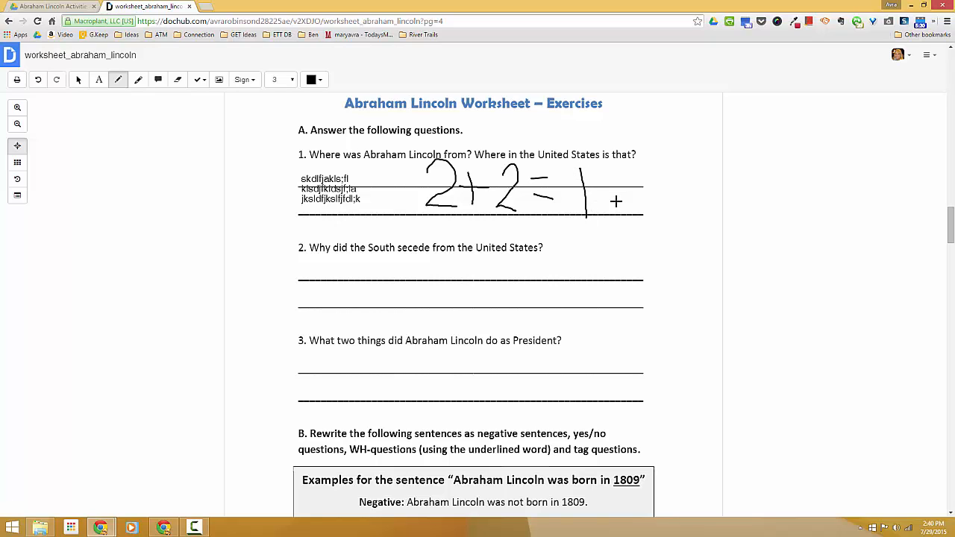
drag(564, 169, 599, 191)
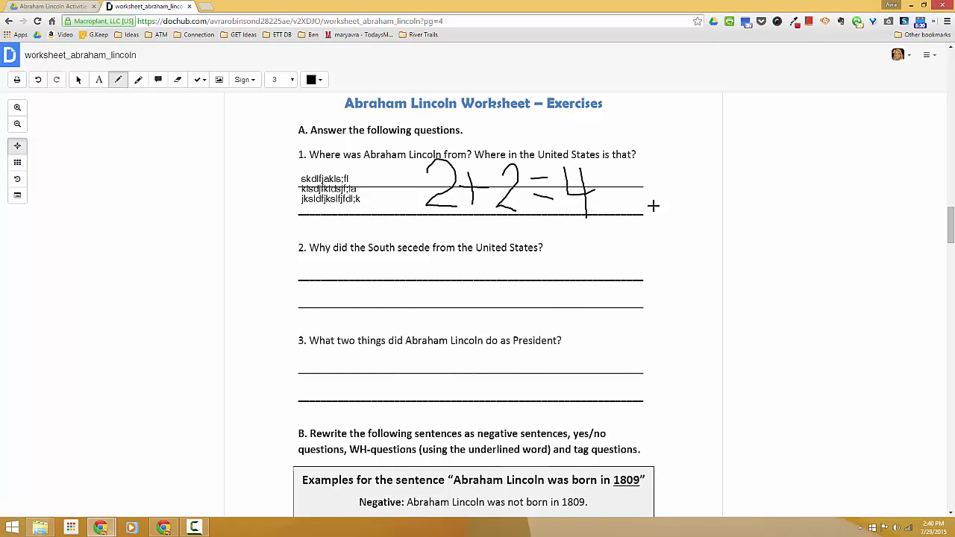